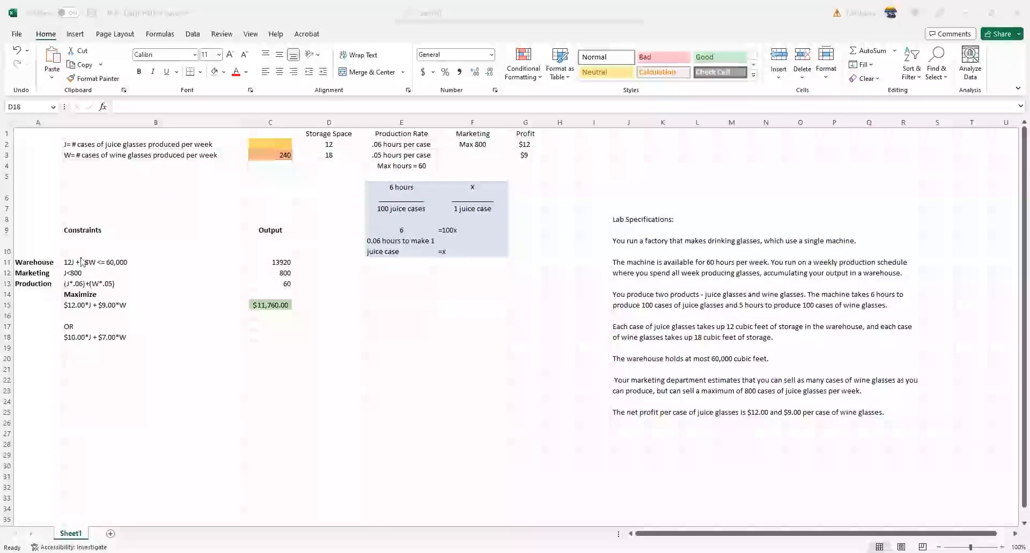
- Change the Constraints heading in B9 to "Logical Constraints"
left_click(110, 232)
left_click(116, 107)
type("Logica")
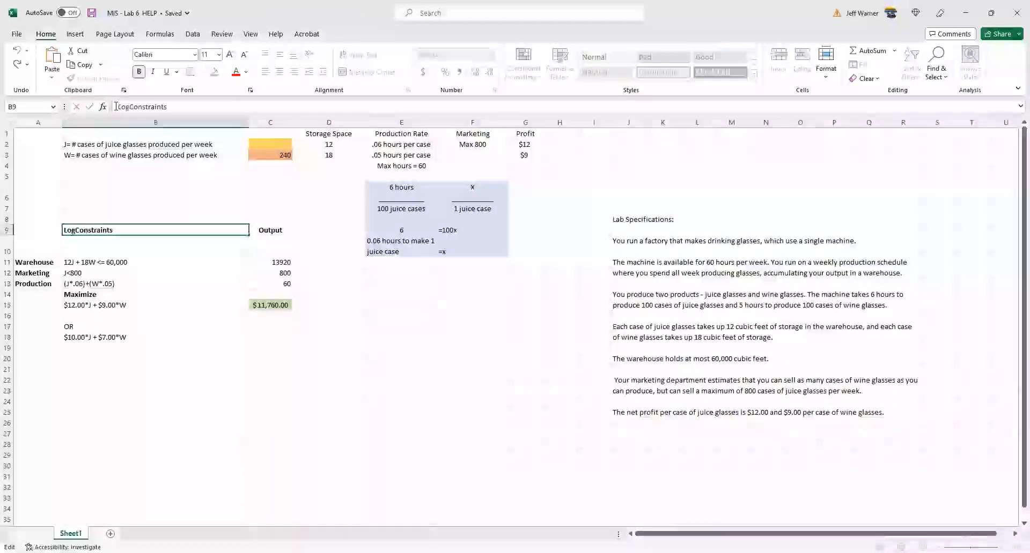
type("l")
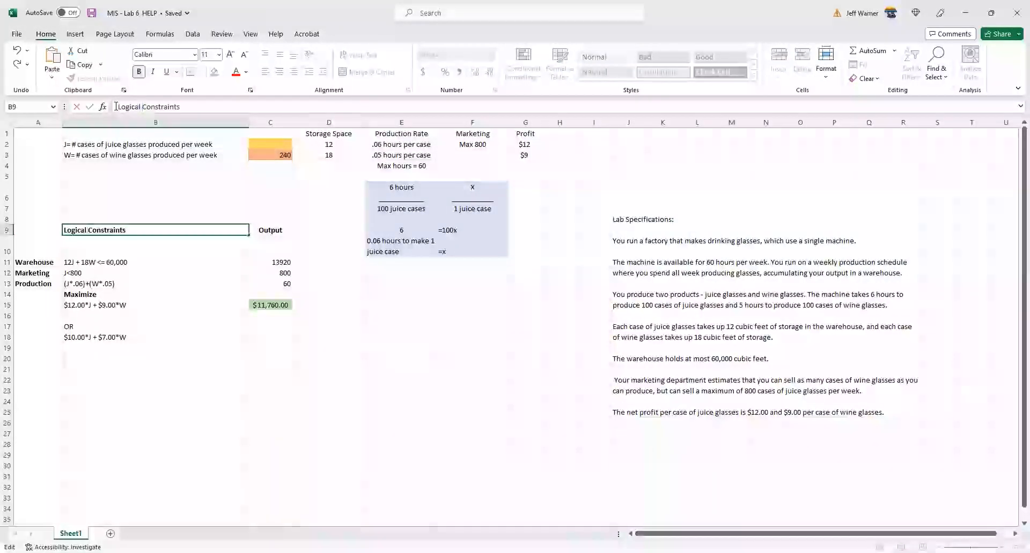
left_click(178, 265)
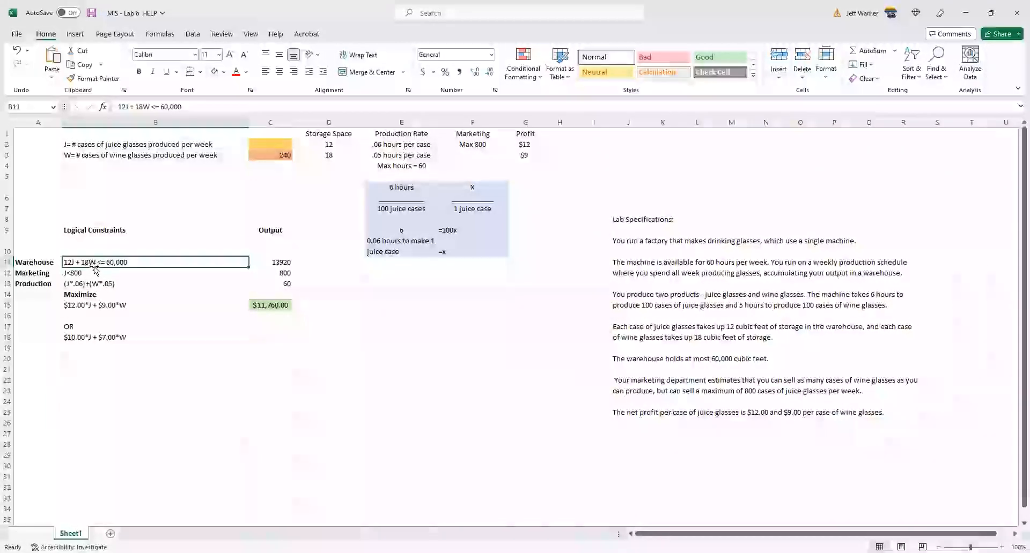
- Change the marketing constraint expression in B12 to J<=800
left_click(94, 275)
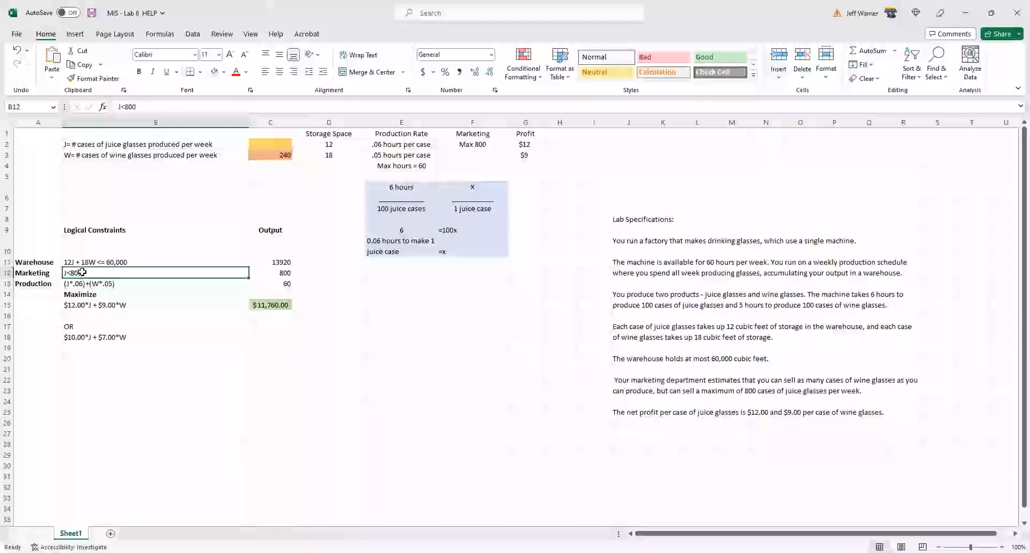
left_click(126, 107)
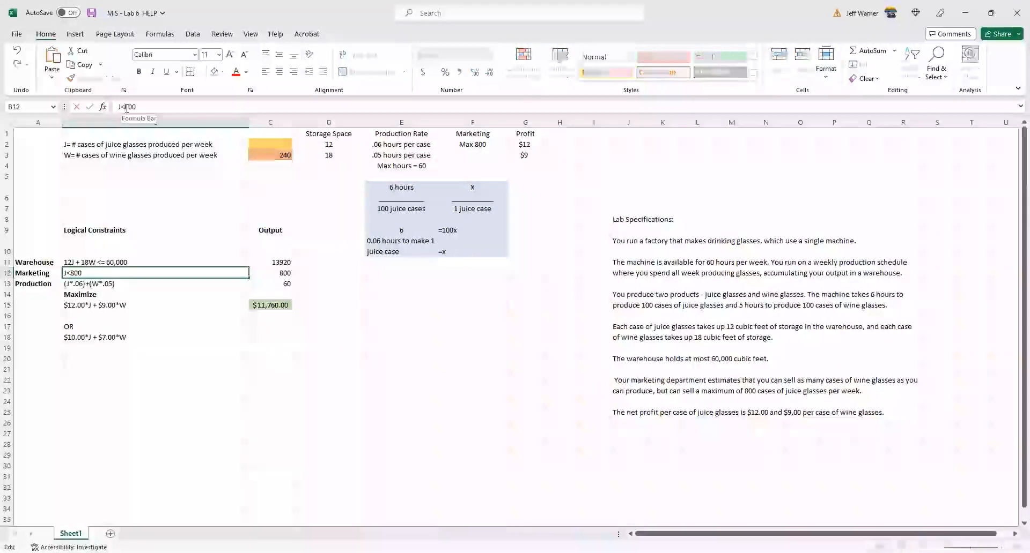
type("=")
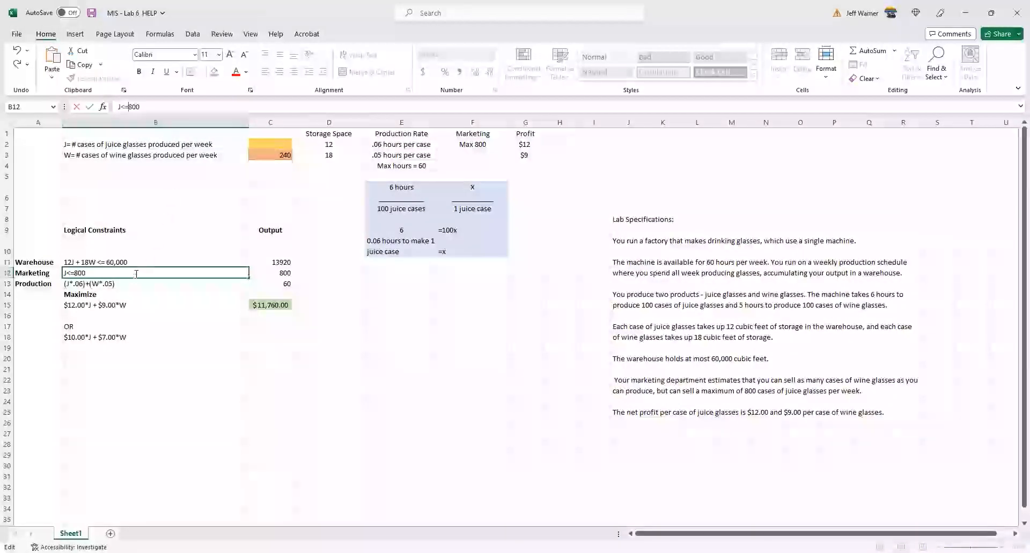
left_click(118, 286)
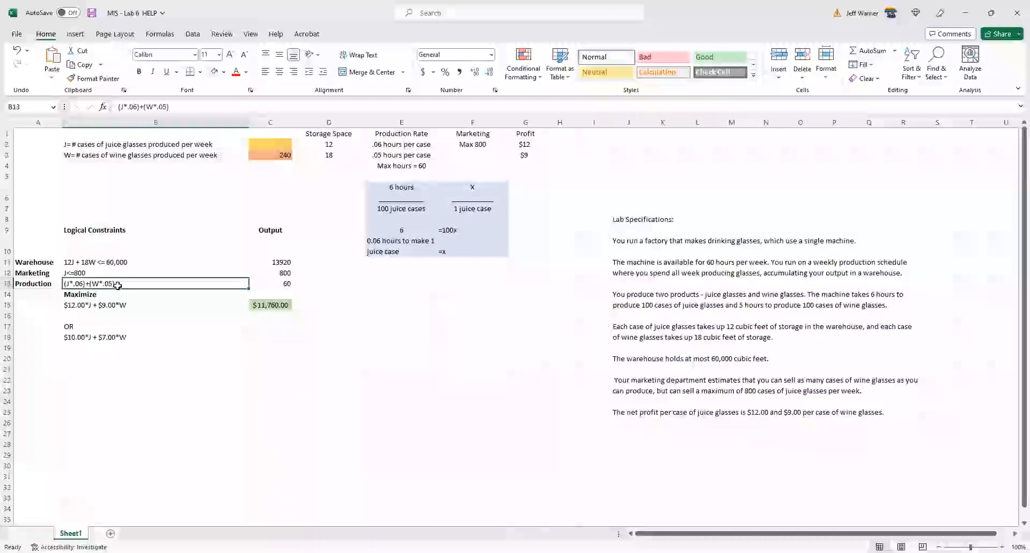
- Inspect the profit expression and its formula in C15, the juice and wine case cells C2 and C3, and the warehouse output formula in C11
left_click(106, 304)
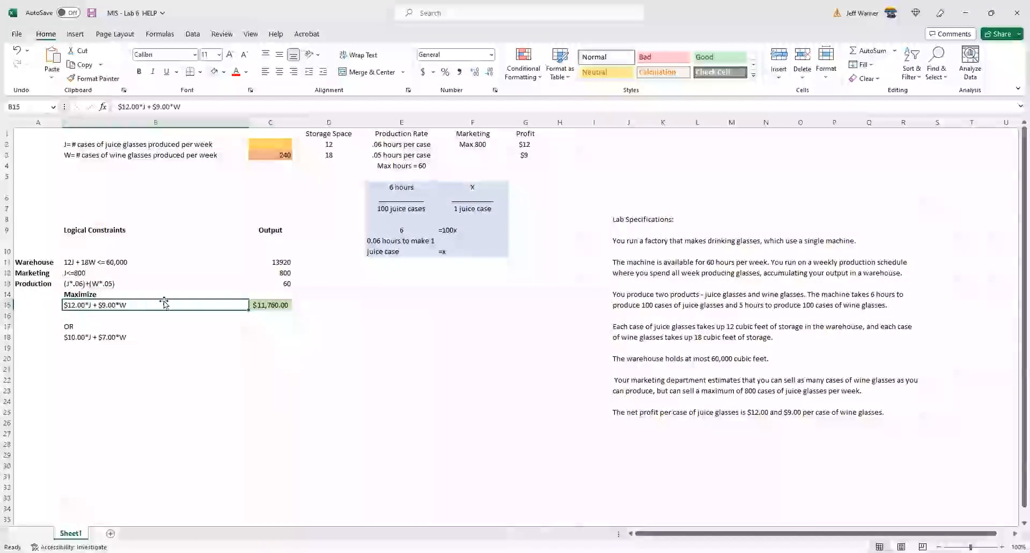
left_click(274, 305)
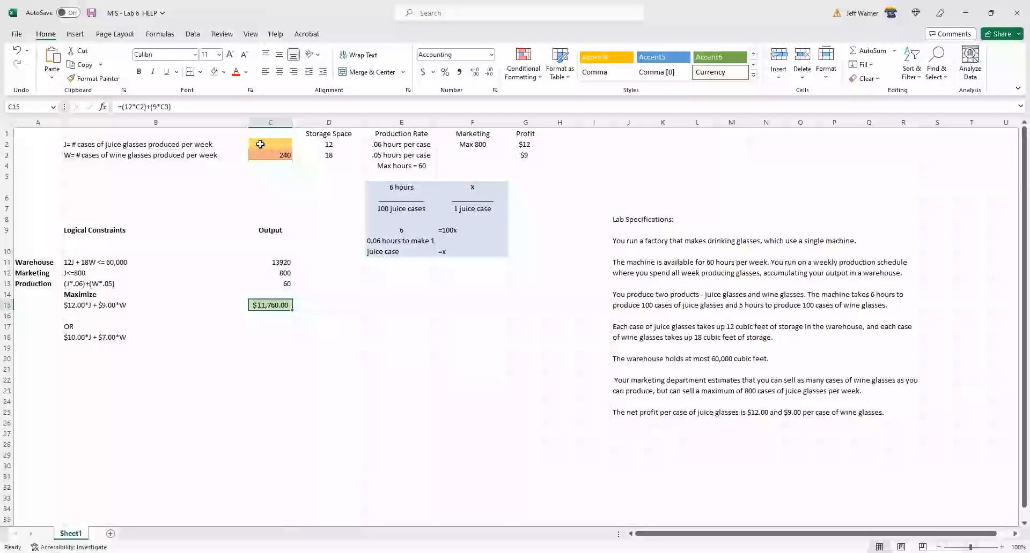
left_click(189, 192)
left_click(260, 142)
left_click(261, 155)
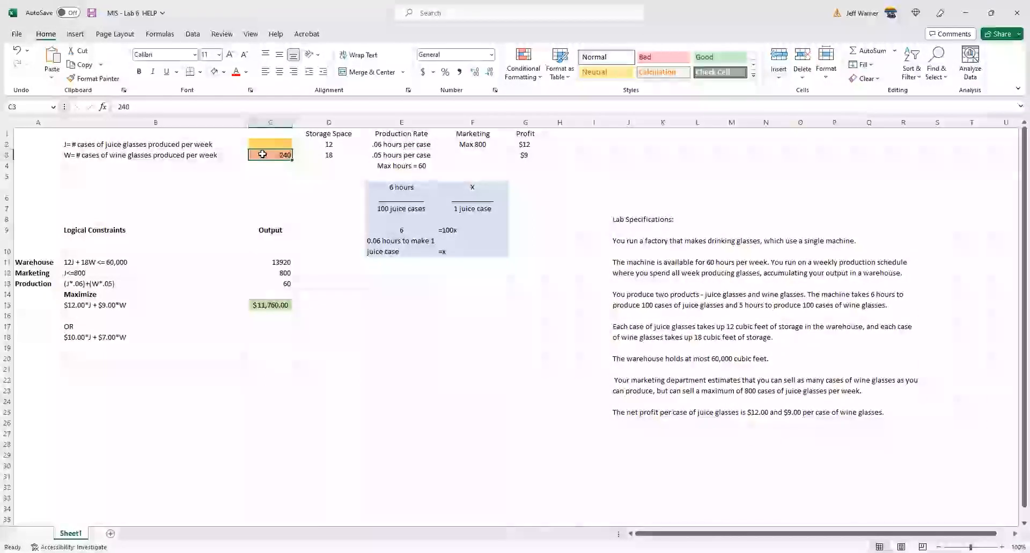
left_click(268, 262)
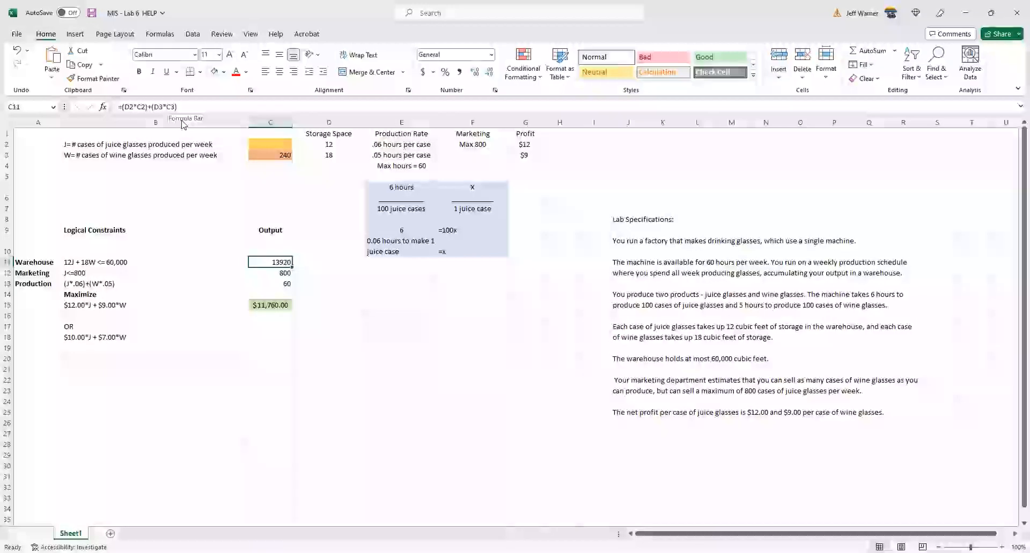
- Undo the last edit to the marketing constraint expression
left_click(265, 146)
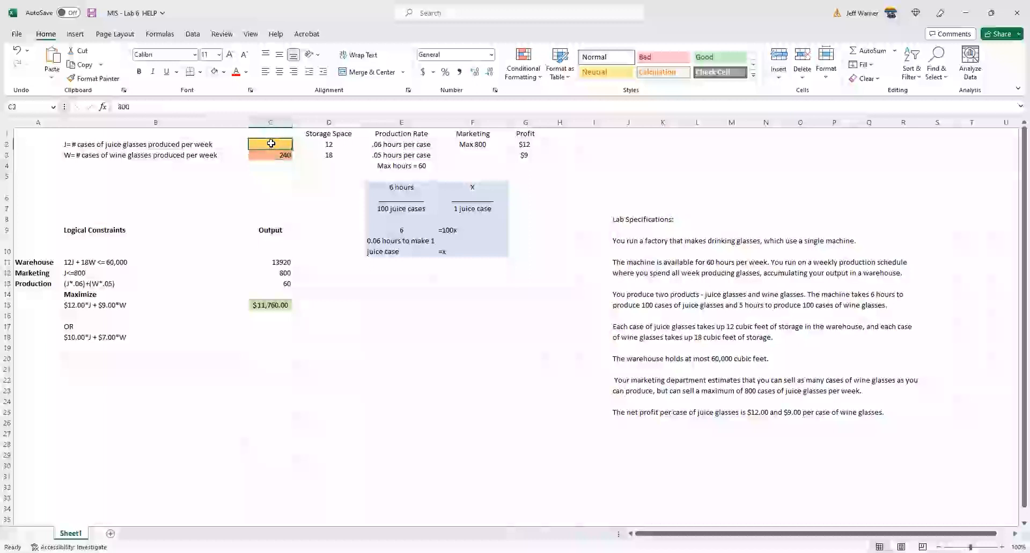
key("ctrl+z")
left_click(268, 178)
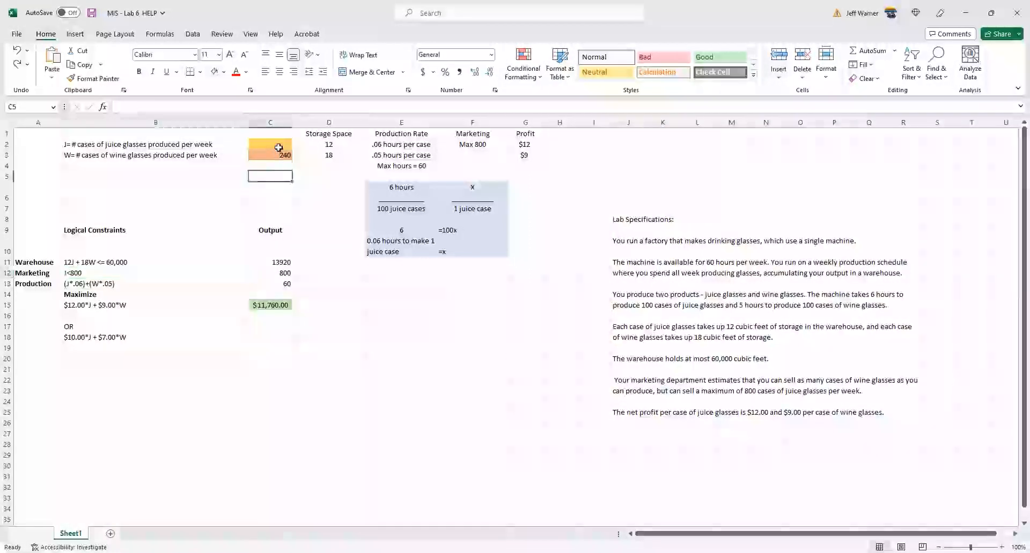
- Examine the output formulas for warehouse, marketing and production in C11:C13 alongside their constraint expressions in B11:B13
left_click(277, 146)
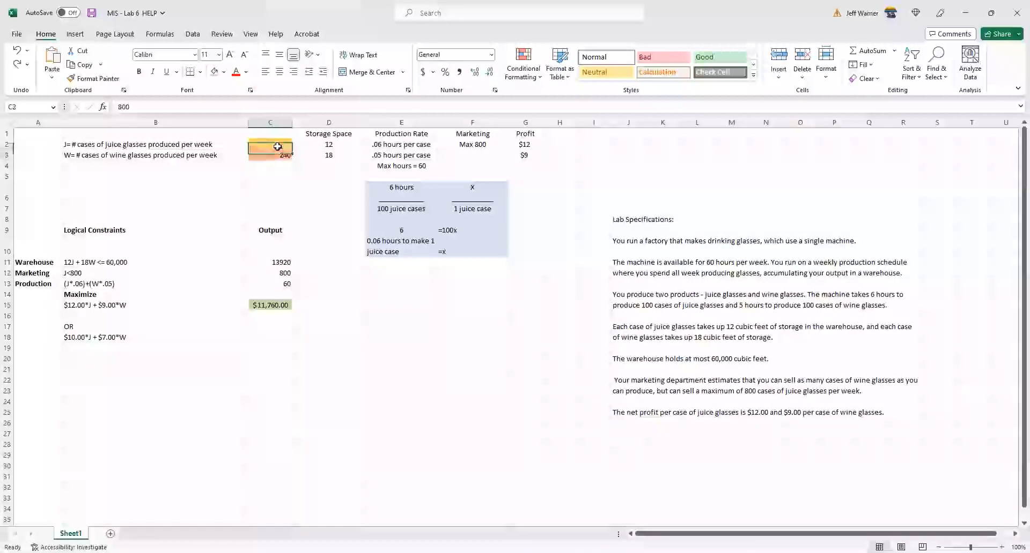
left_click(284, 272)
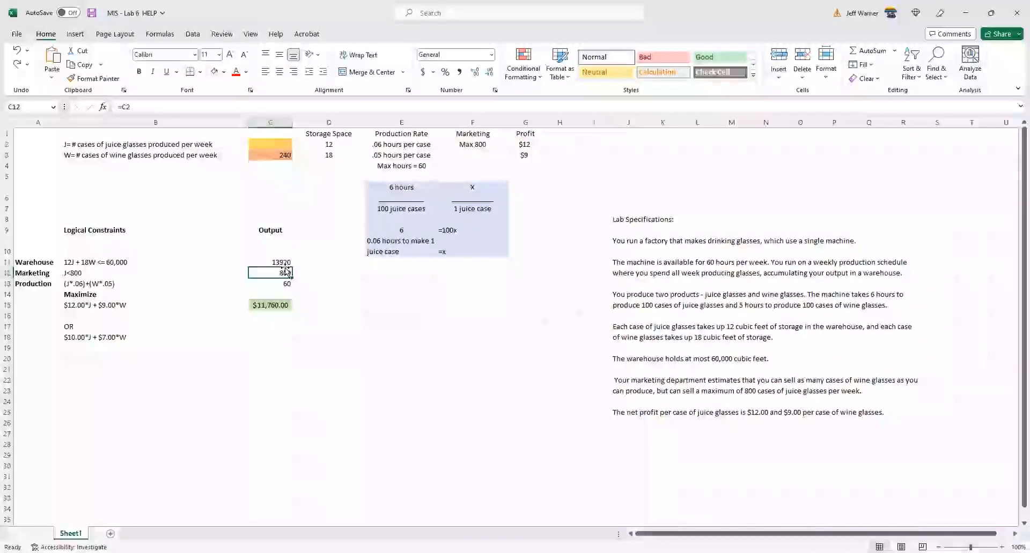
left_click(283, 262)
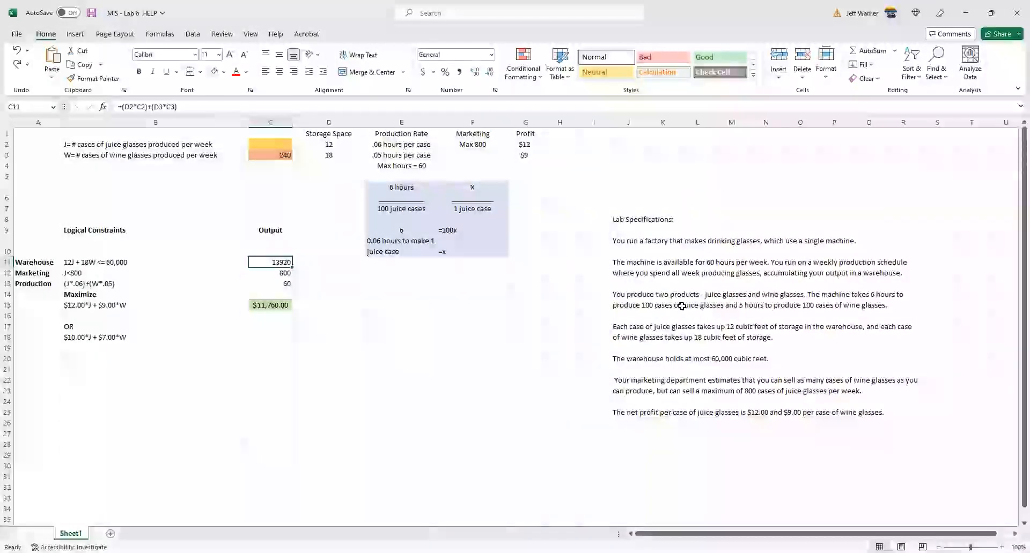
left_click(272, 275)
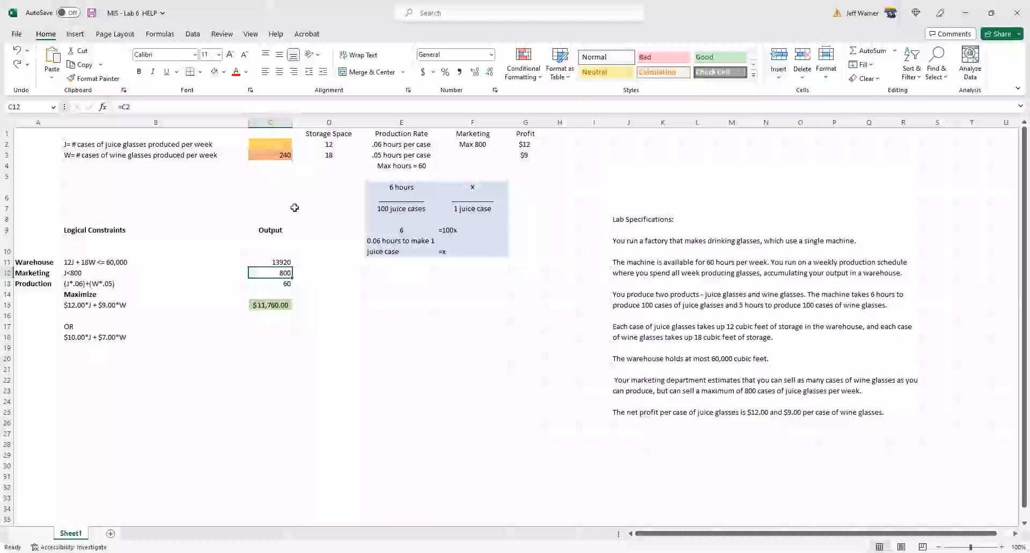
left_click(264, 285)
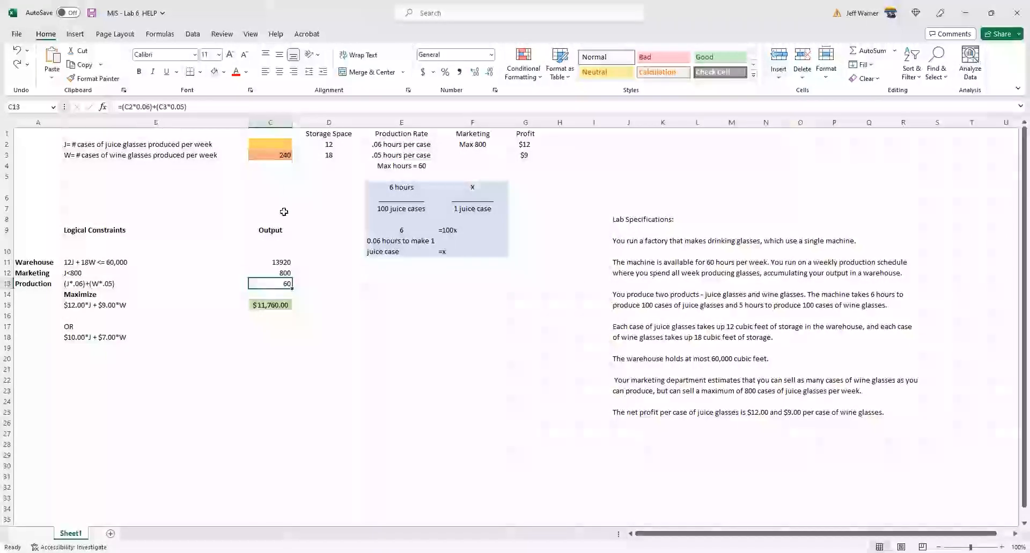
left_click(108, 262)
left_click_drag(108, 262, 109, 280)
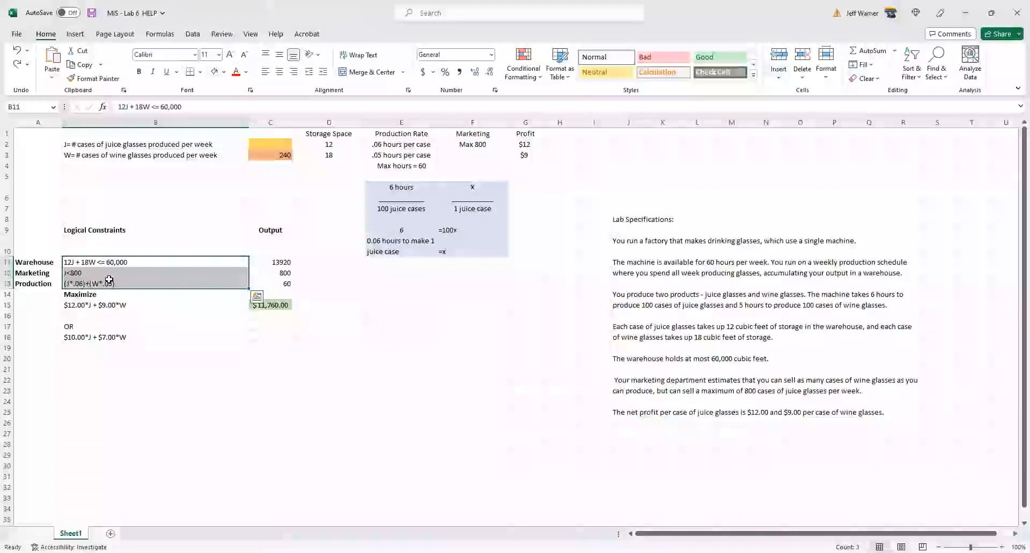
left_click_drag(278, 262, 278, 281)
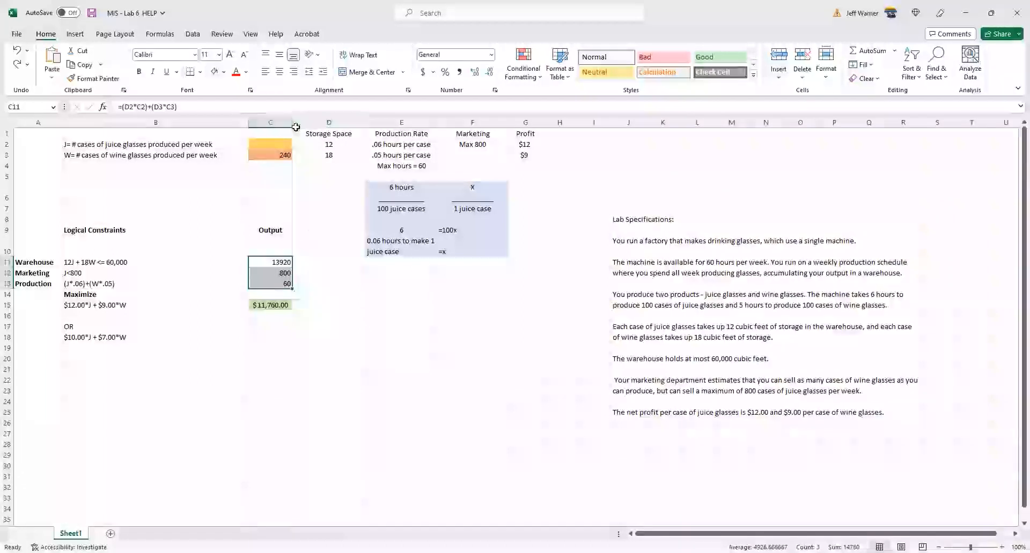
- Open Solver and review its objective, changing variable cells and constraints with the worksheet outputs in view
left_click(192, 34)
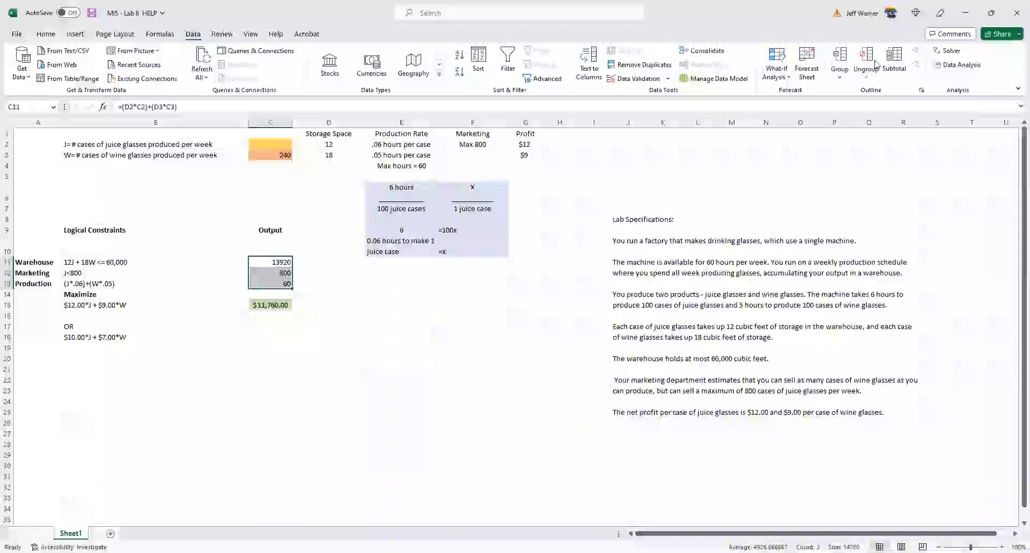
left_click(952, 51)
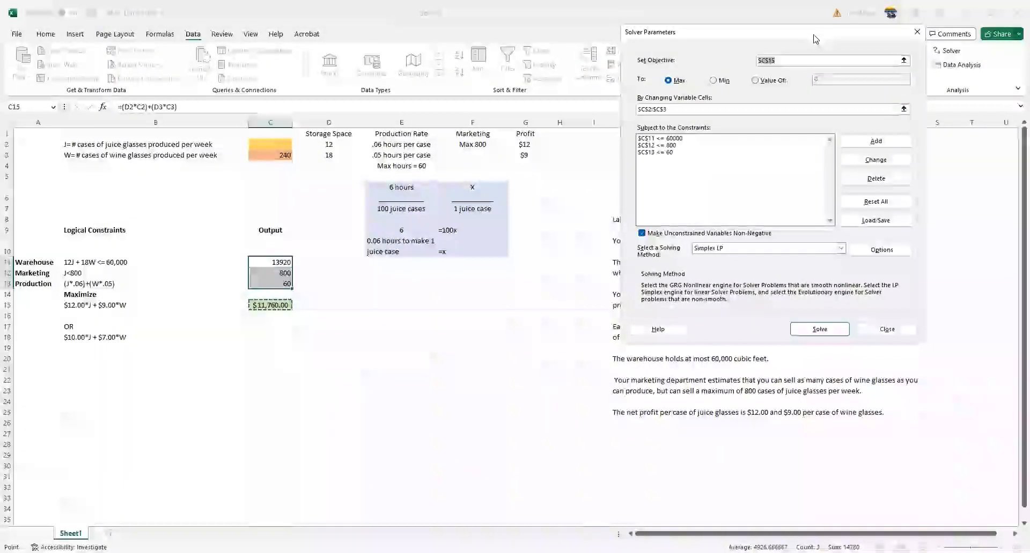
left_click_drag(814, 39, 657, 120)
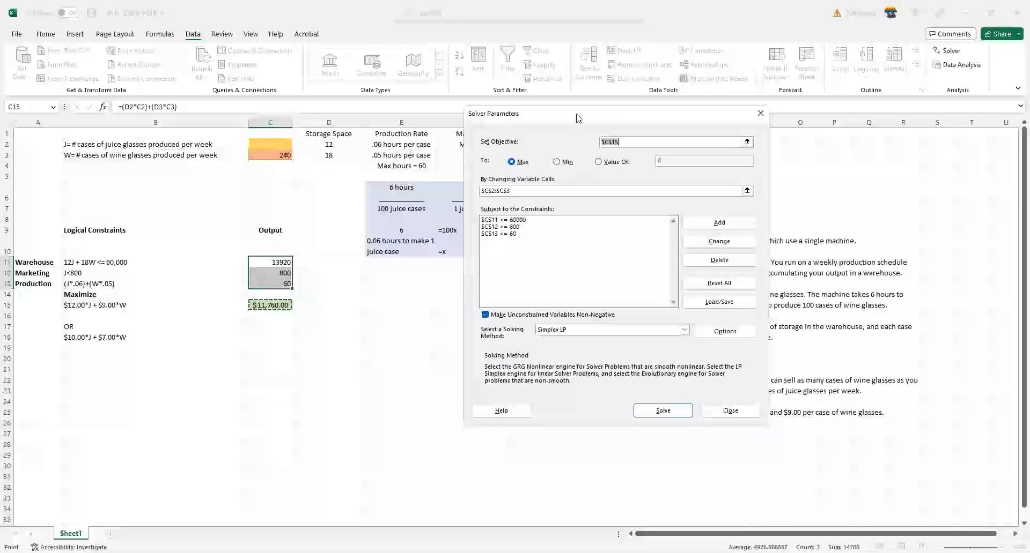
left_click_drag(577, 117, 538, 88)
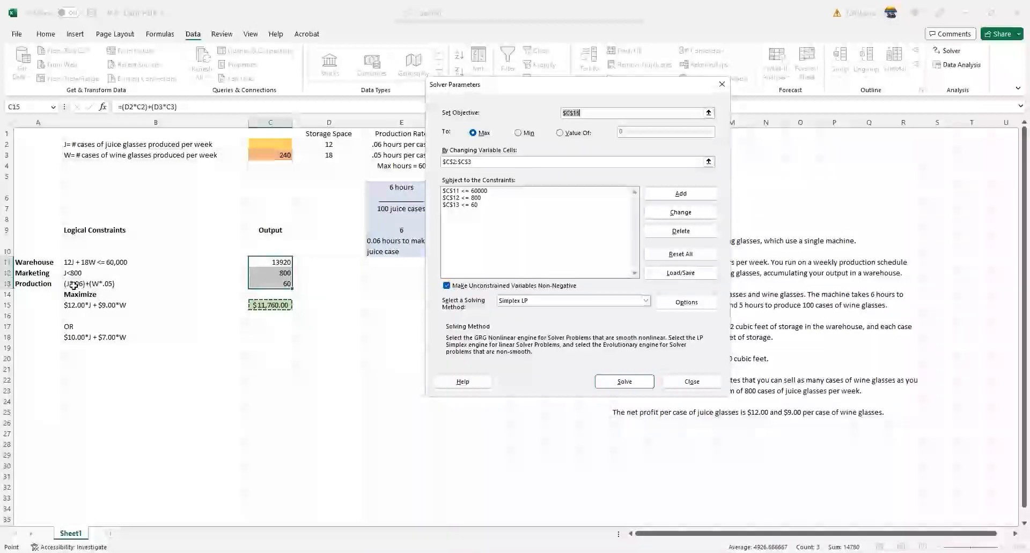
left_click(485, 193)
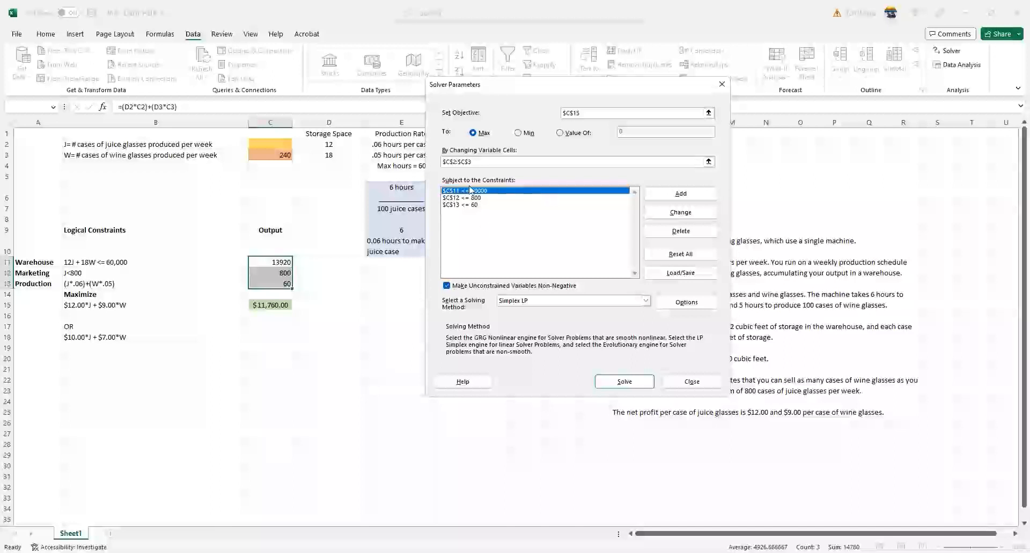
key("Return")
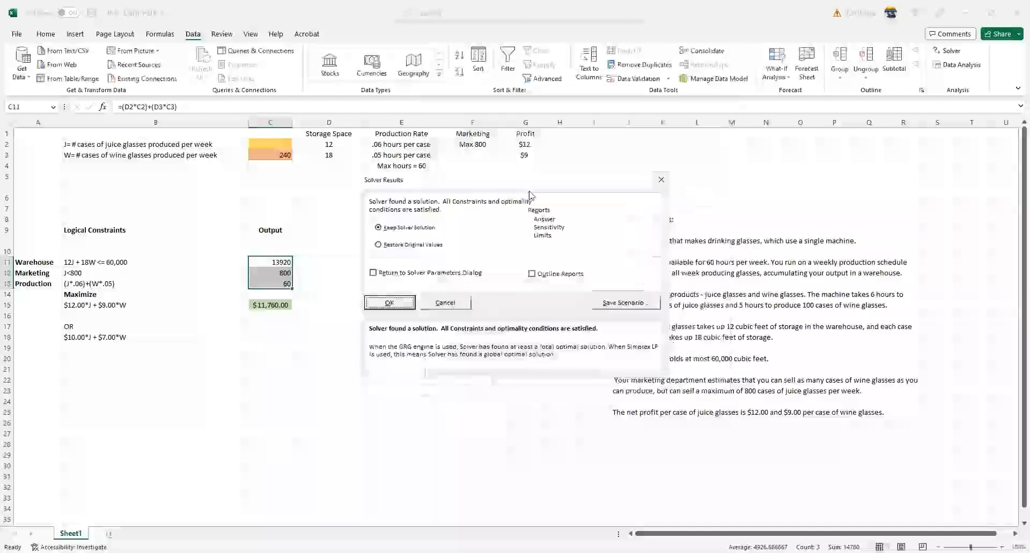
left_click(658, 179)
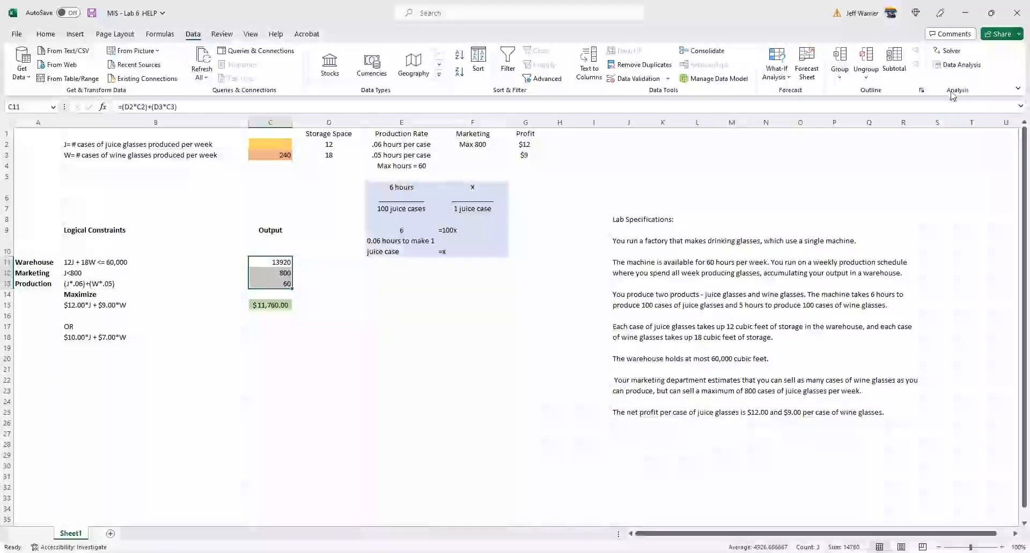
- Reopen Solver and check the definition of the warehouse constraint on C11, selecting the <= operator and accepting it
left_click(942, 53)
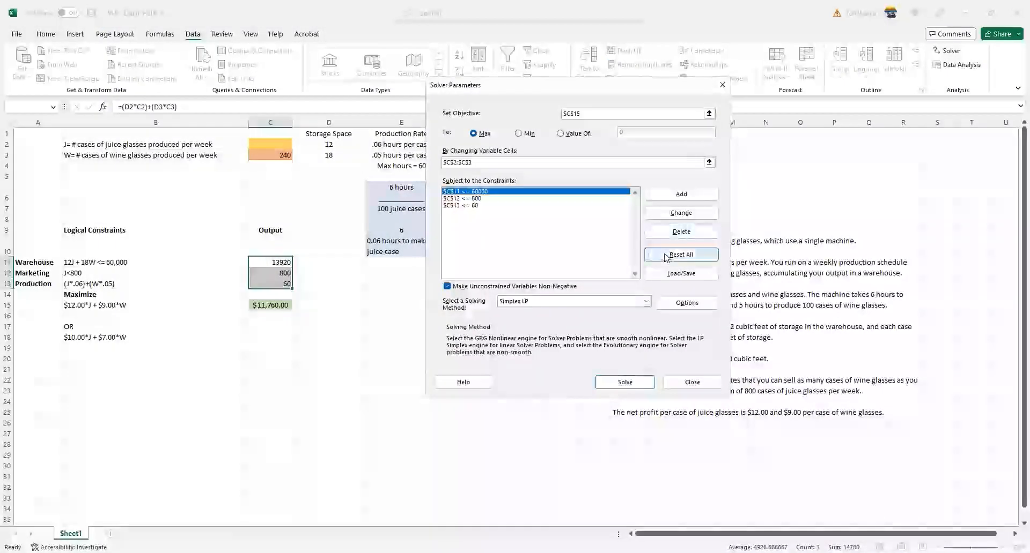
left_click(670, 216)
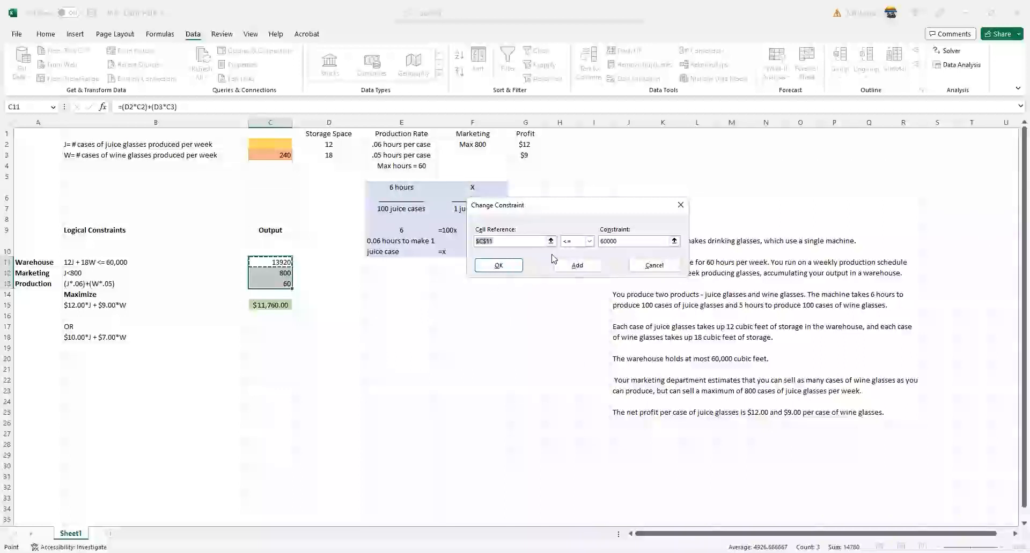
left_click(589, 241)
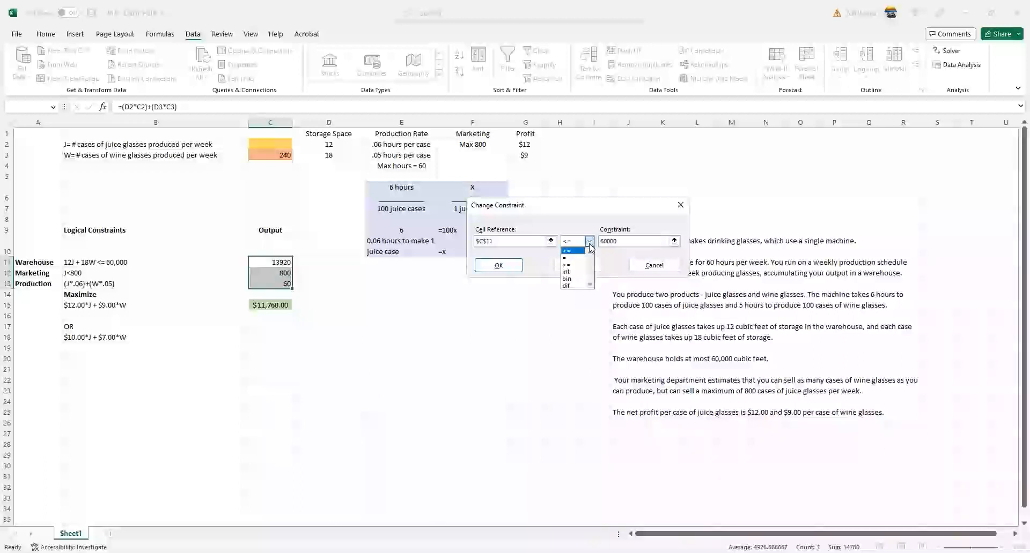
left_click(573, 250)
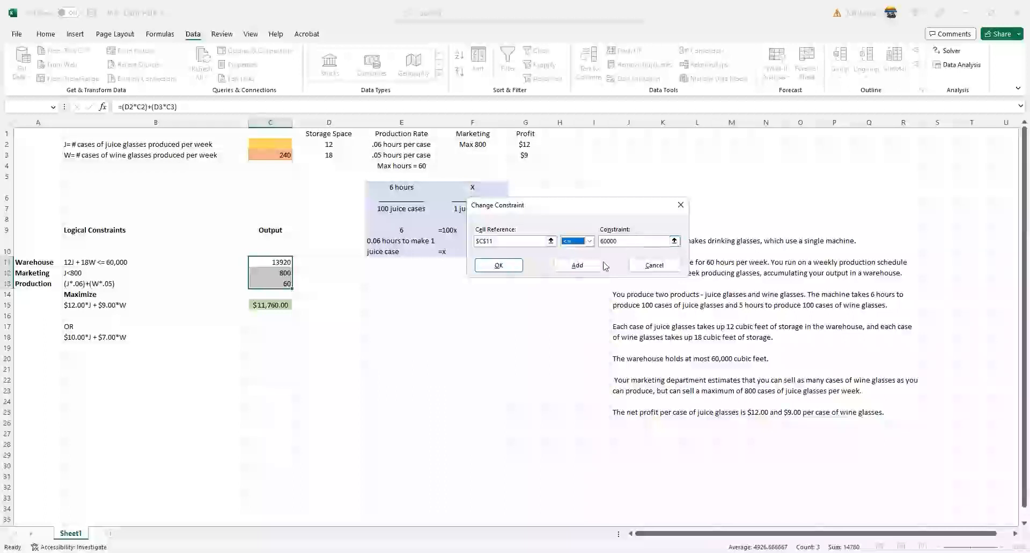
left_click(500, 265)
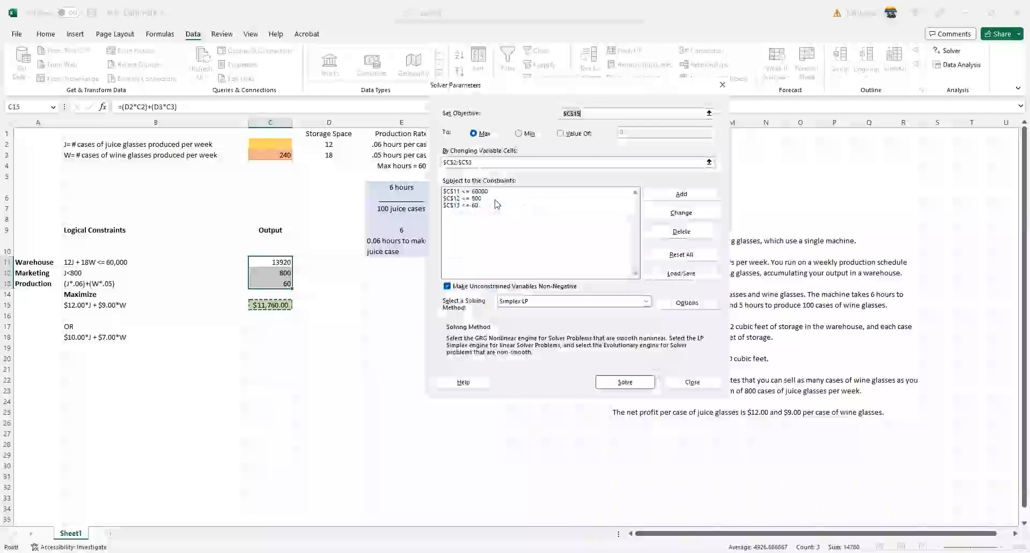
- Check the definition of the marketing constraint on C12, accept it, and select the production constraint on C13
left_click(493, 200)
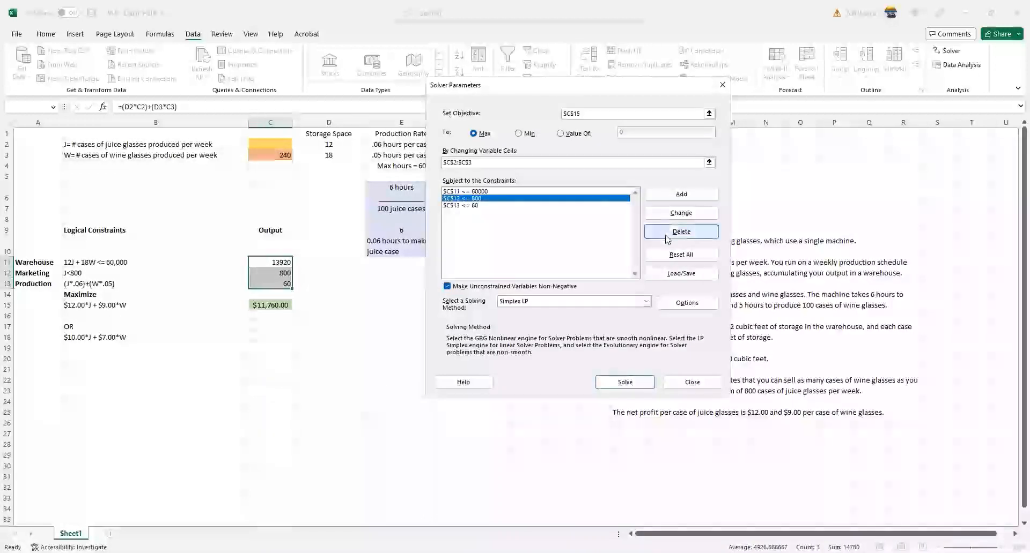
left_click(669, 217)
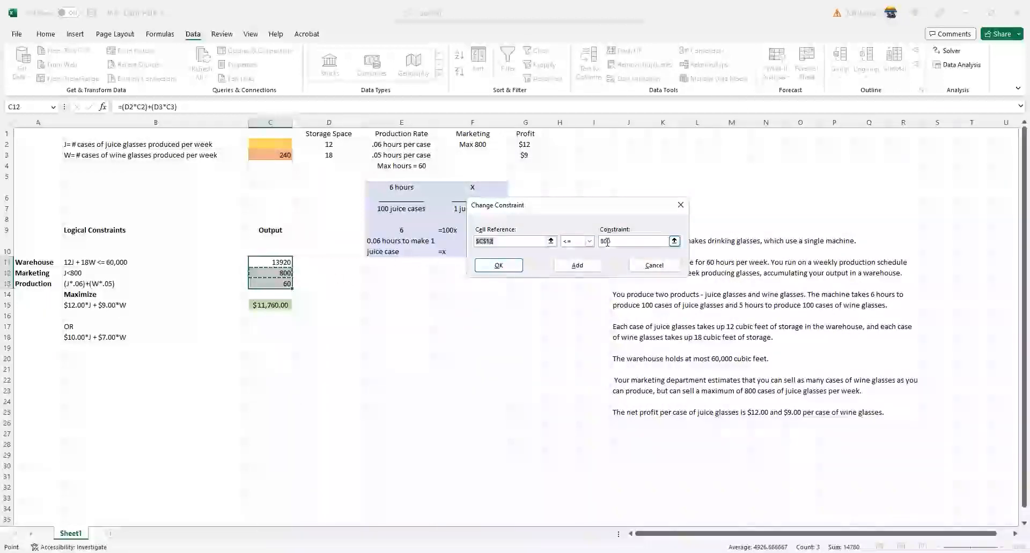
left_click(499, 265)
left_click(475, 207)
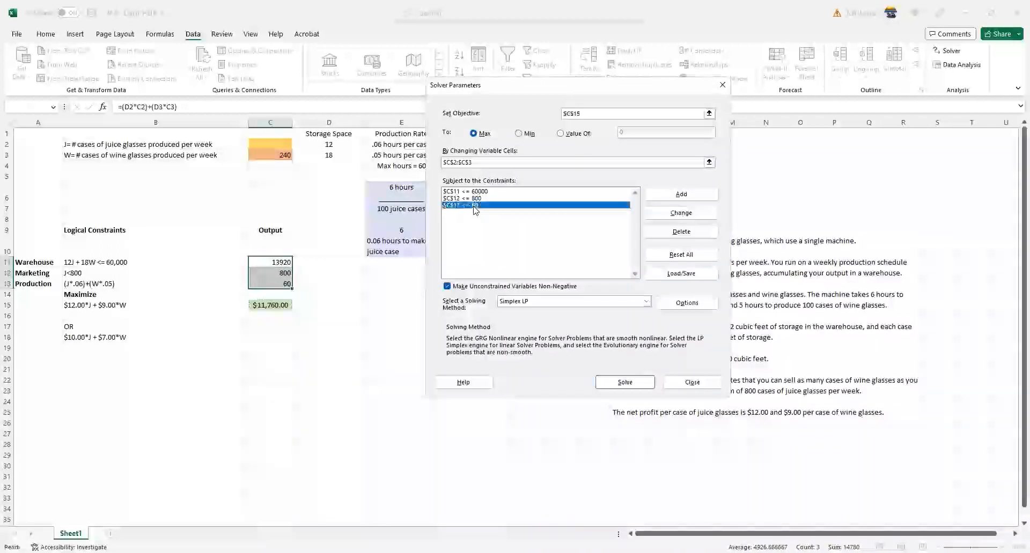
- Check the definition of the production constraint on C13, accept it, and move the Solver parameters aside to uncover the worksheet data
left_click(658, 220)
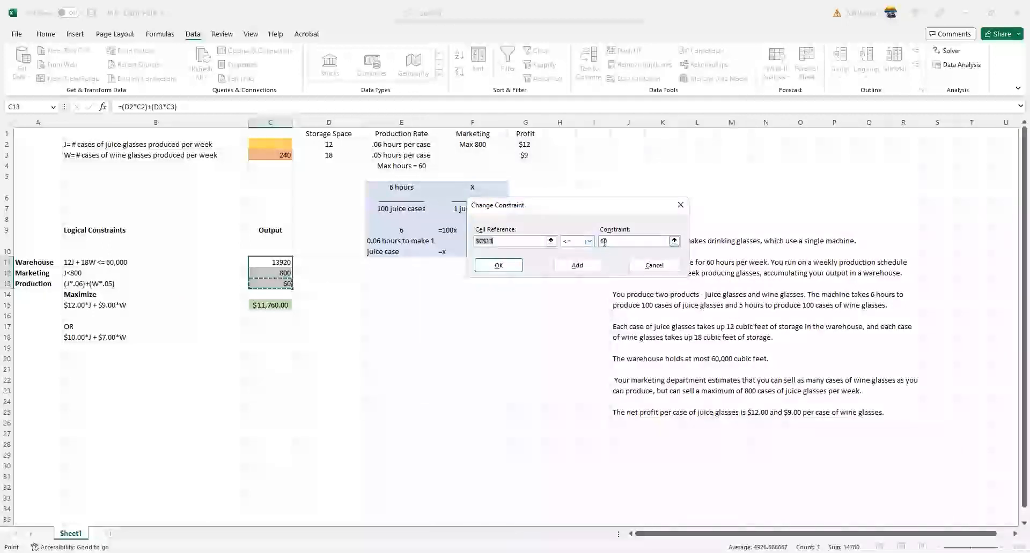
left_click(499, 265)
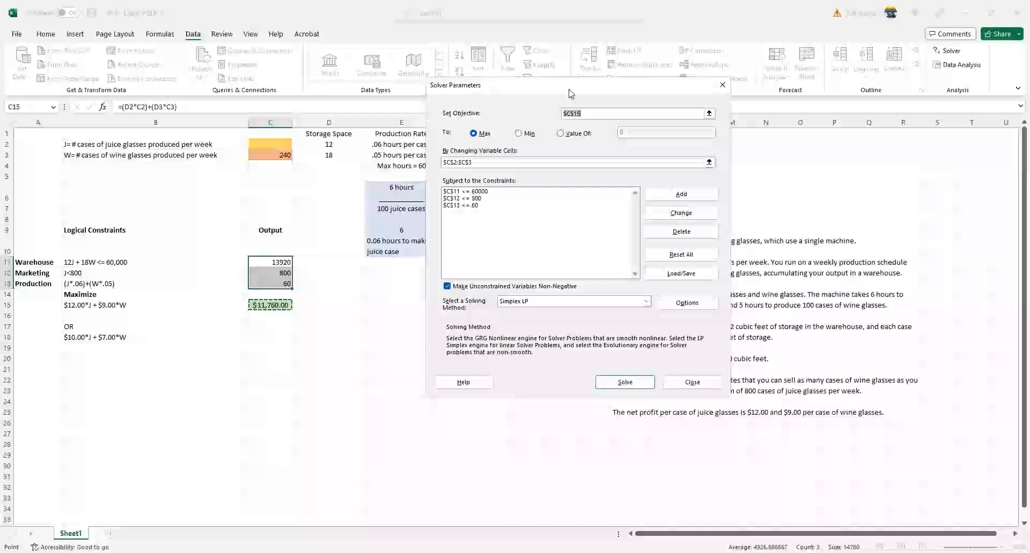
left_click_drag(569, 90, 658, 90)
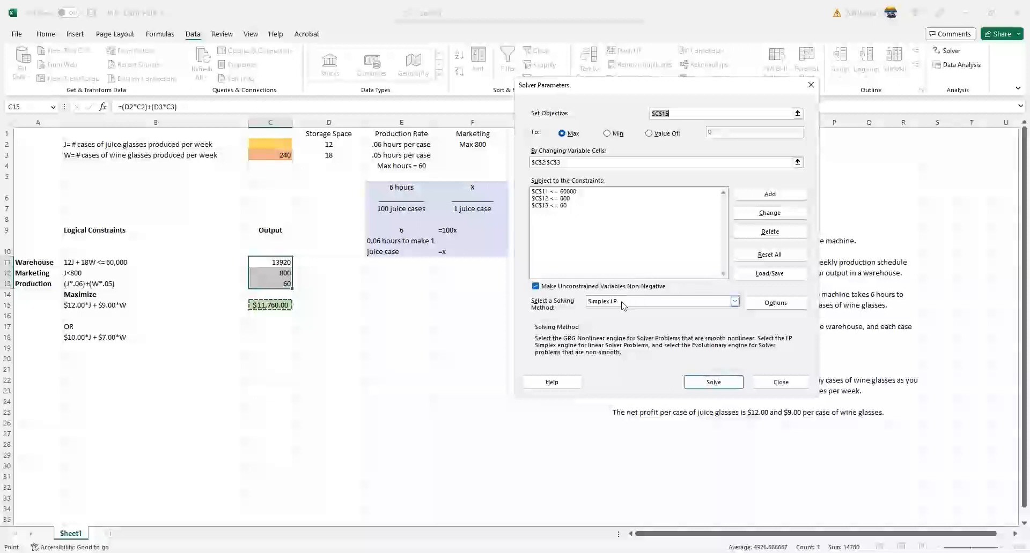
- Run Solver with the Simplex LP method and unconstrained variables made non-negative, and dismiss the results dialog
left_click(622, 303)
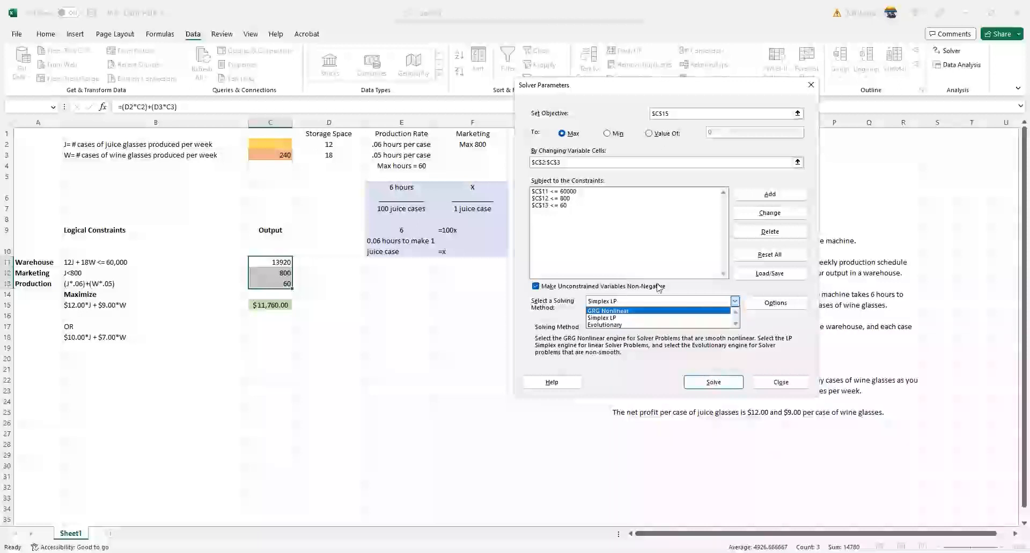
left_click(674, 288)
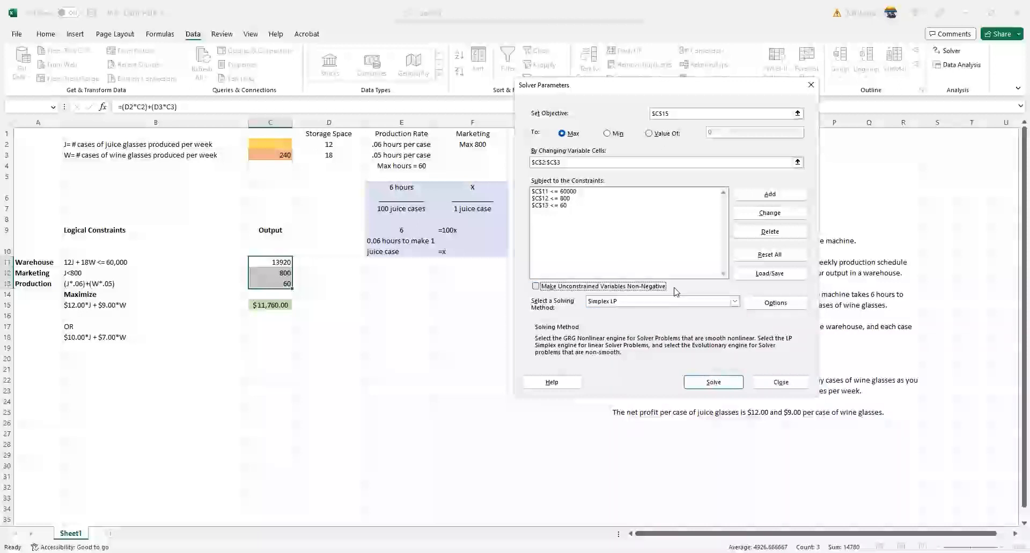
left_click(547, 290)
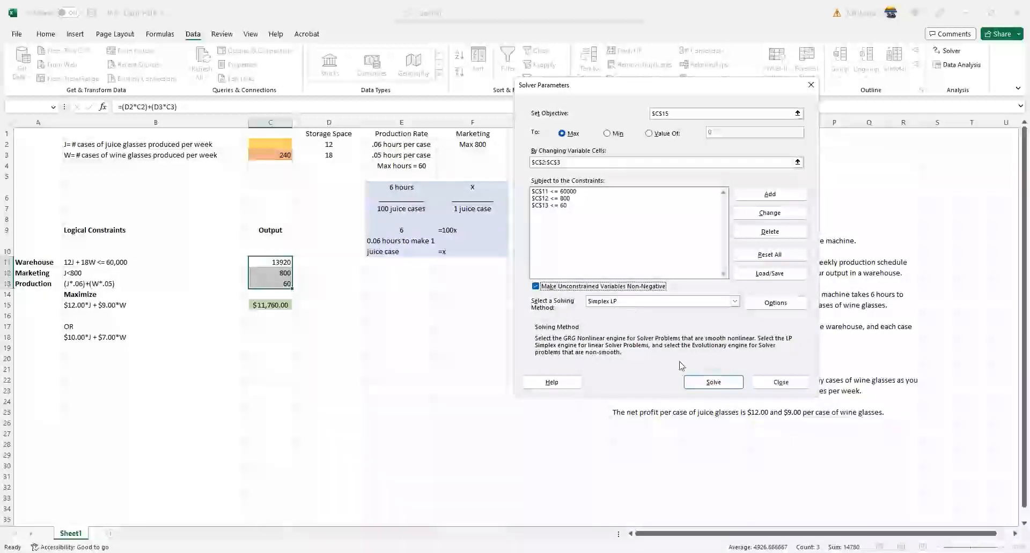
left_click(708, 380)
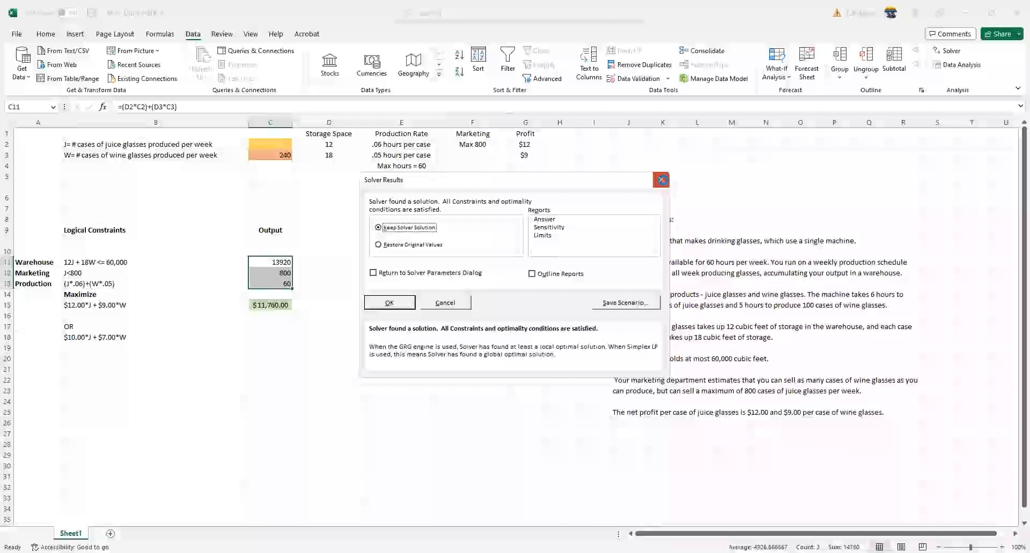
left_click(663, 181)
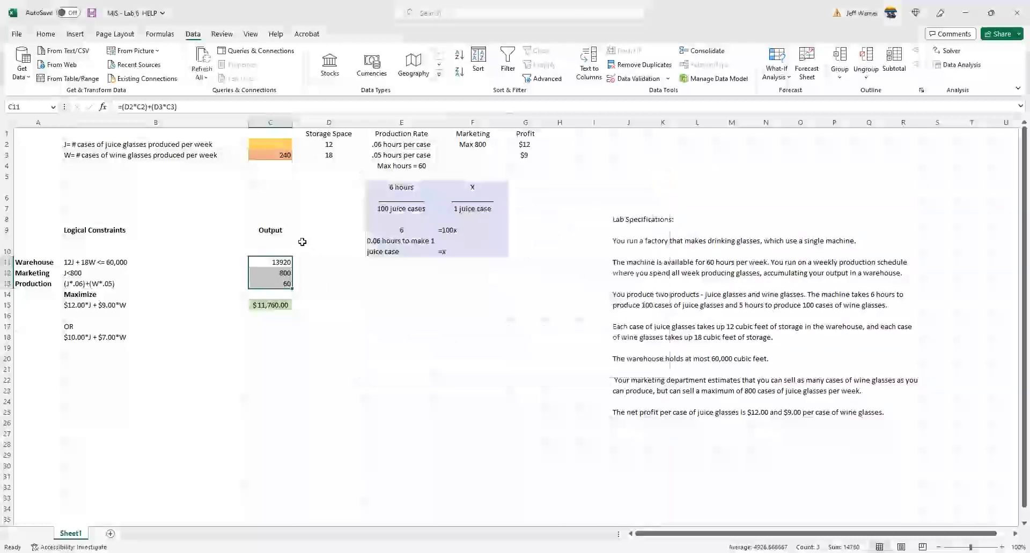
- Examine the solved juice and wine case quantities in C2 and C3 and the warehouse and marketing outputs in C11 and C12
left_click(286, 145)
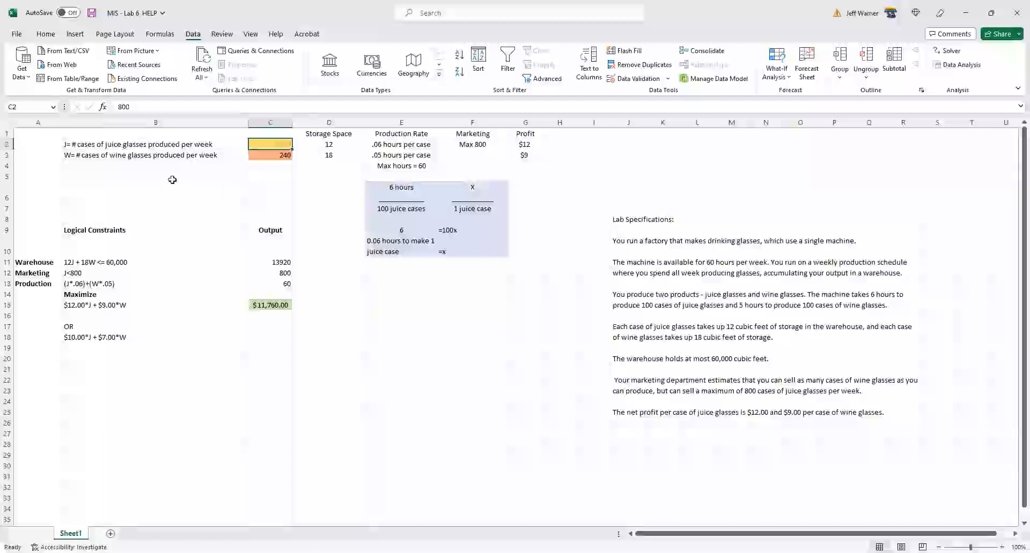
left_click(258, 157)
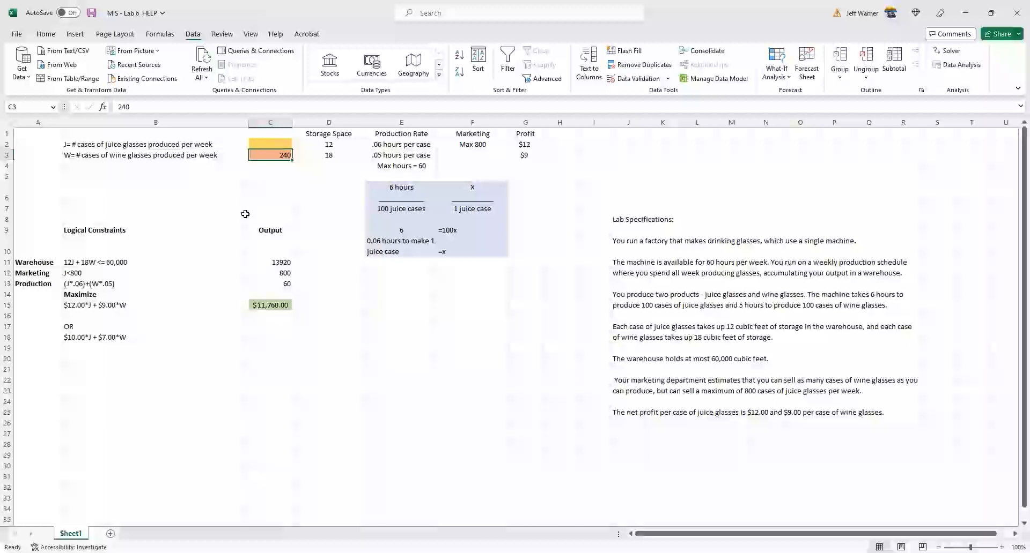
left_click(284, 263)
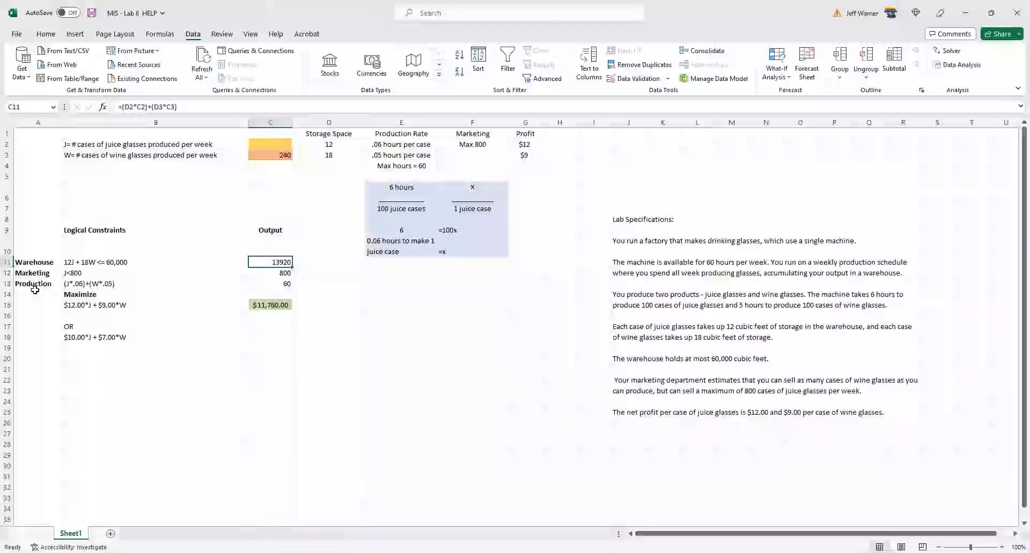
left_click(252, 273)
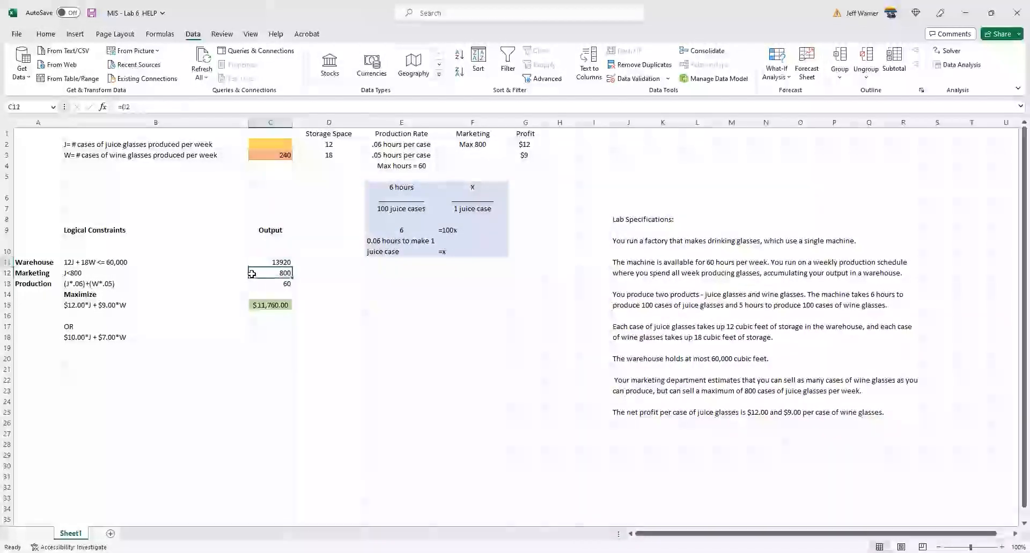